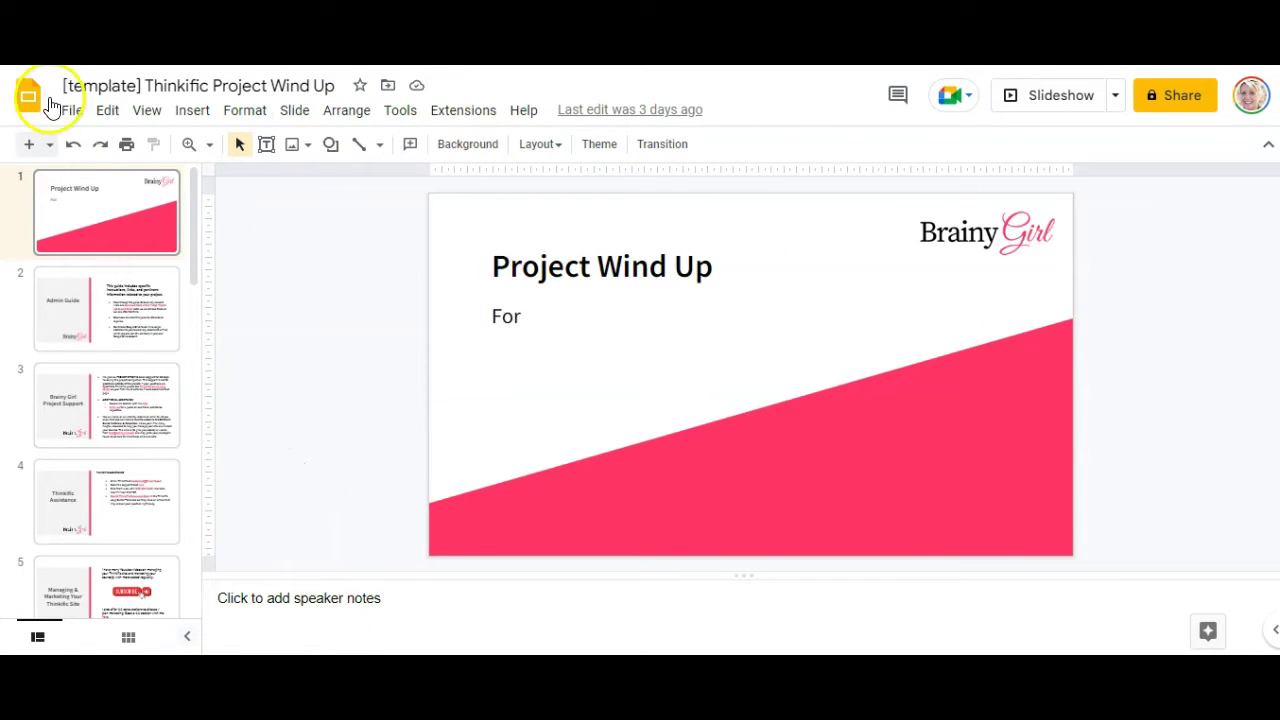
Download the Project Wind Up deck from Google Slides as a Microsoft PowerPoint (.pptx) file.
{"action": "left_click", "coordinate": [80, 116]}
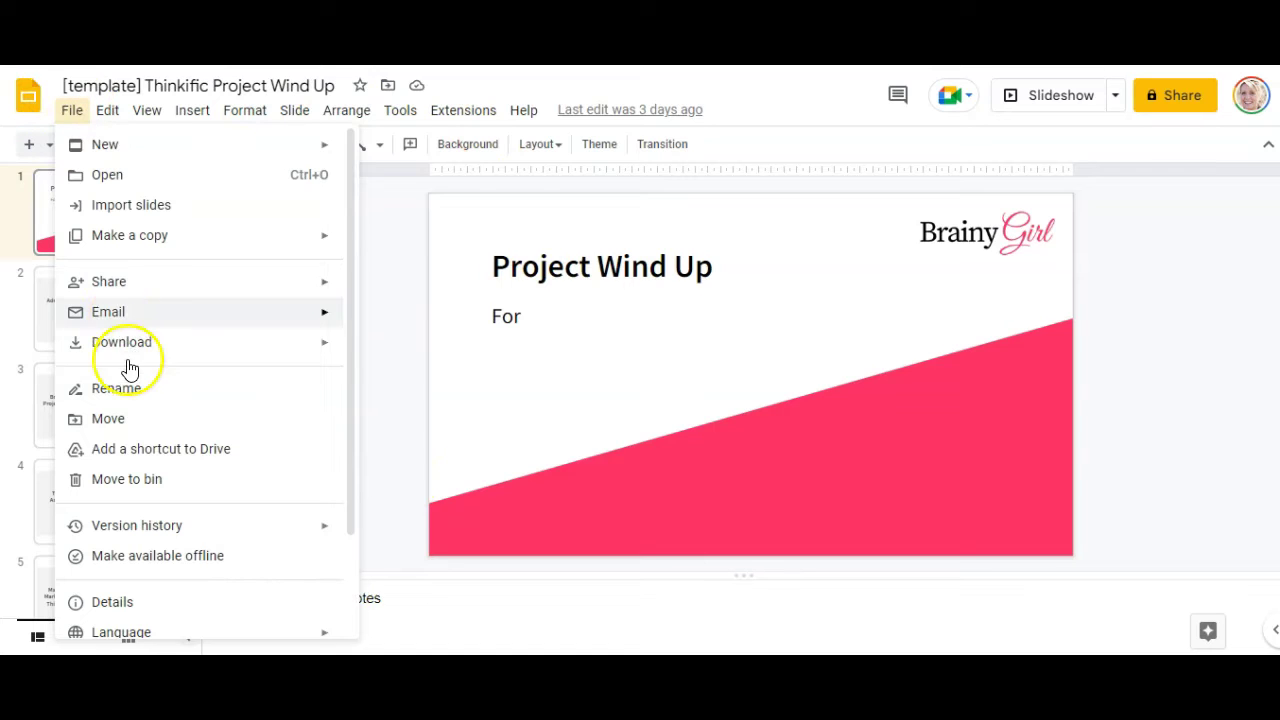
{"action": "mouse_move", "coordinate": [128, 352]}
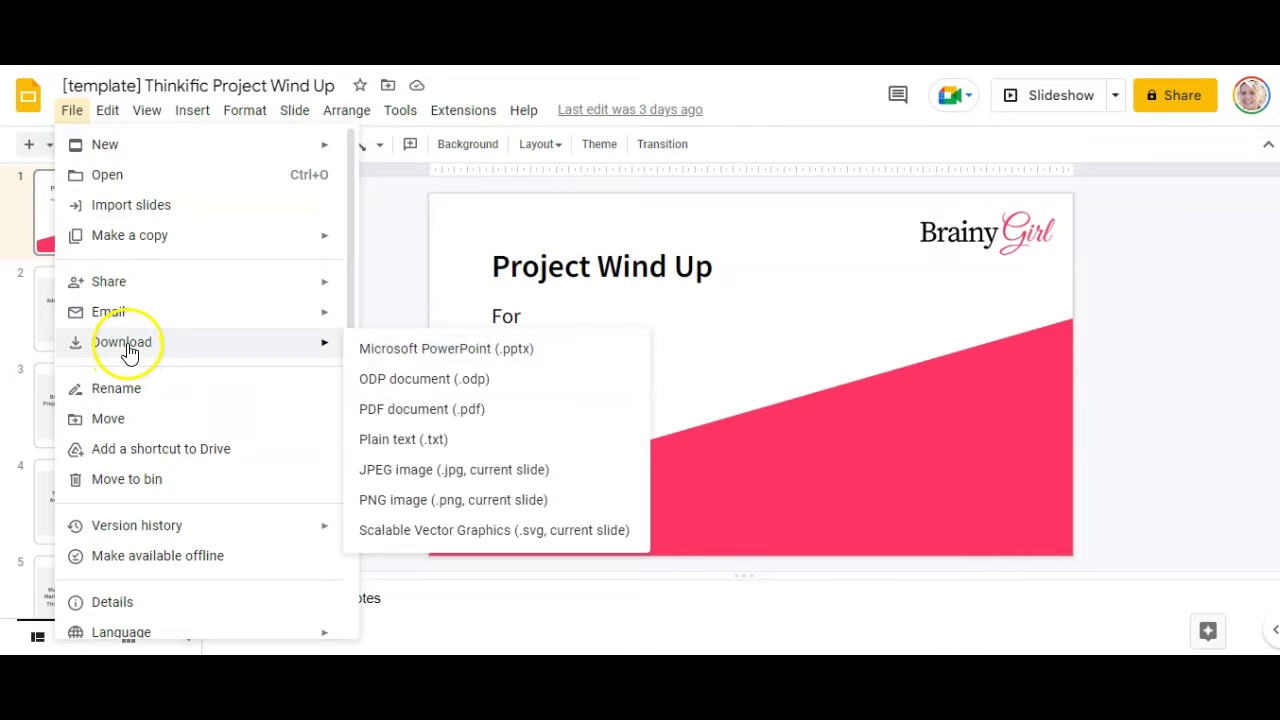
{"action": "left_click", "coordinate": [473, 350]}
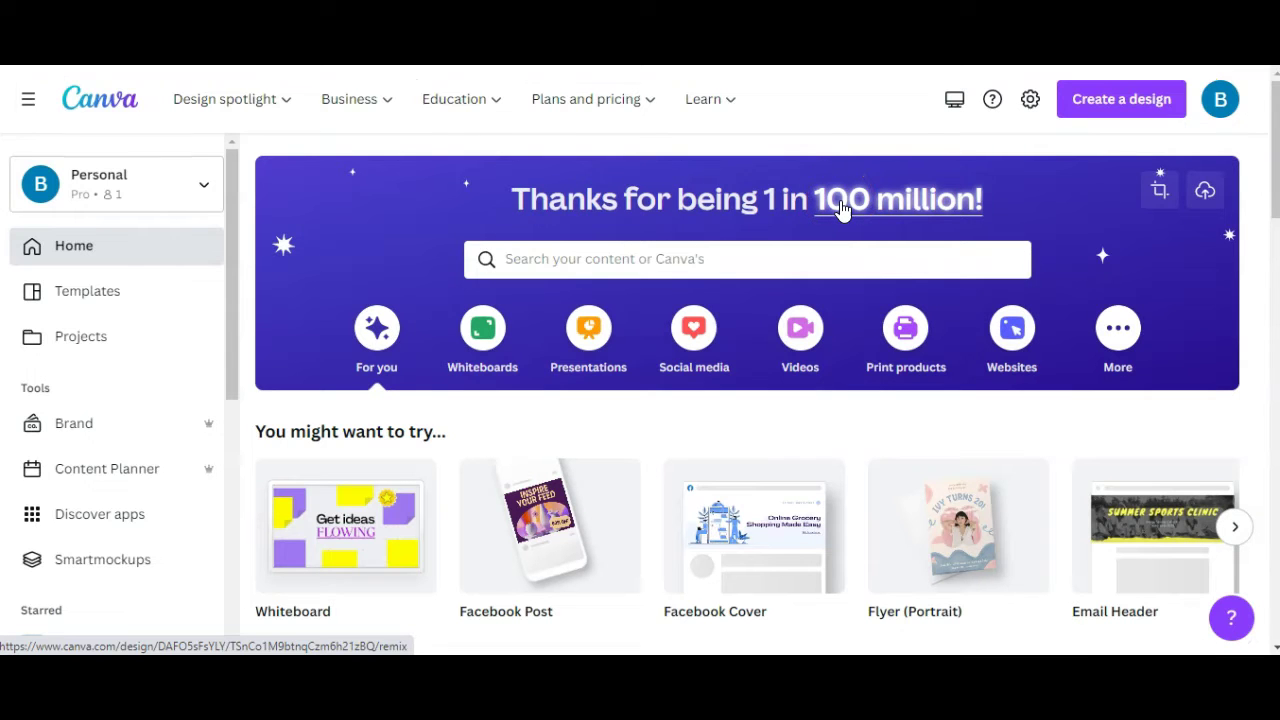
Import the Project Wind Up .pptx file into Canva through Create a design > Import file.
{"action": "left_click", "coordinate": [1129, 104]}
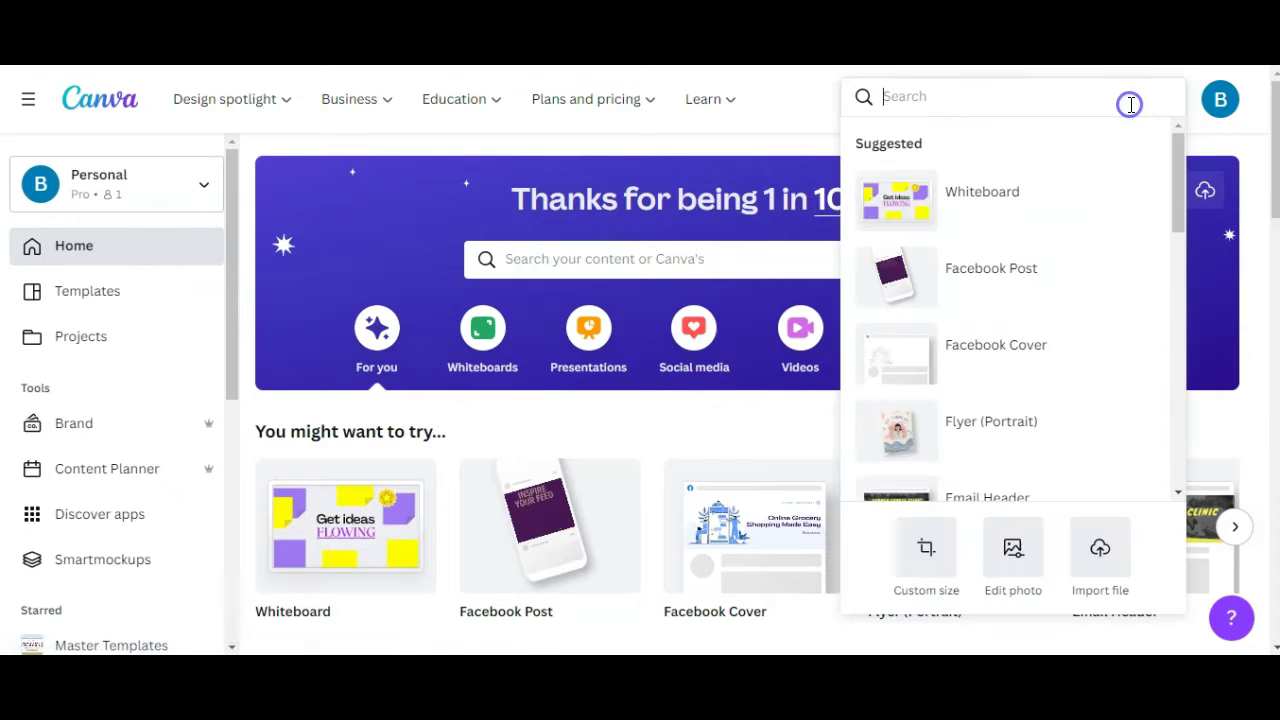
{"action": "left_click", "coordinate": [1100, 556]}
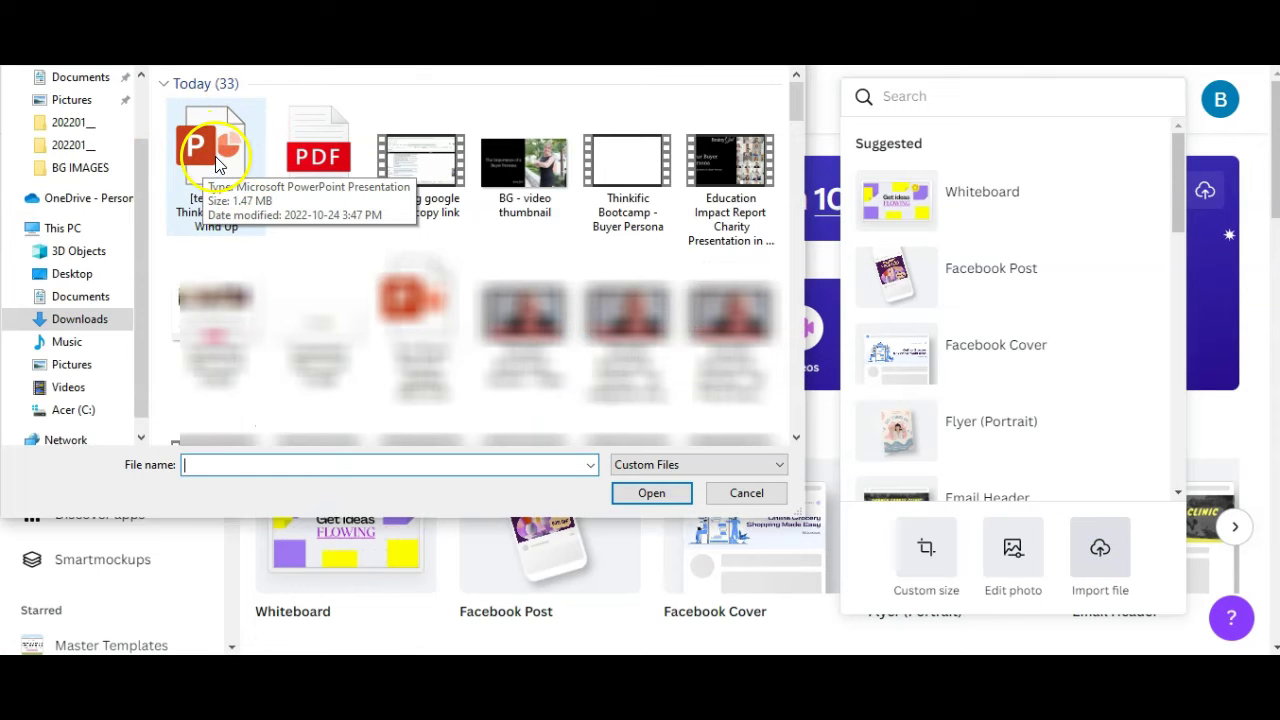
{"action": "double_click", "coordinate": [216, 165]}
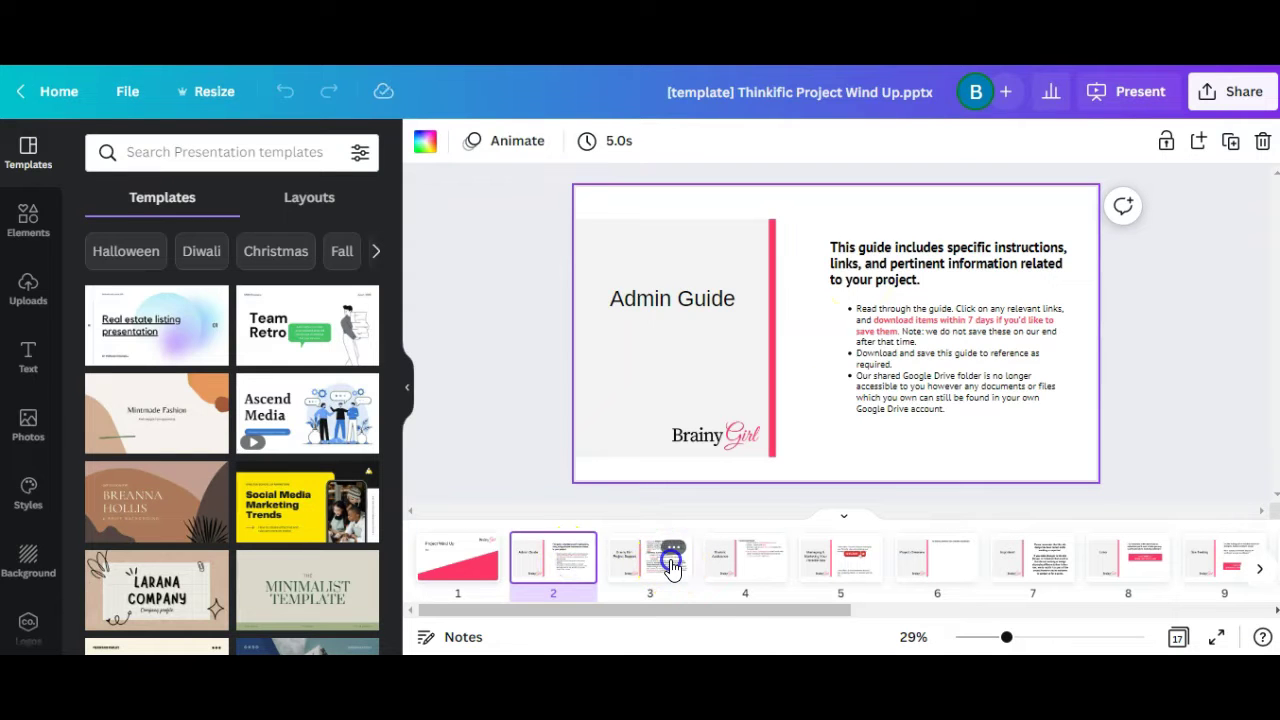
Step through the imported slides 3, 4 and 5 to slide 6, Project Overview.
{"action": "left_click", "coordinate": [668, 563]}
{"action": "left_click", "coordinate": [760, 560]}
{"action": "left_click", "coordinate": [830, 560]}
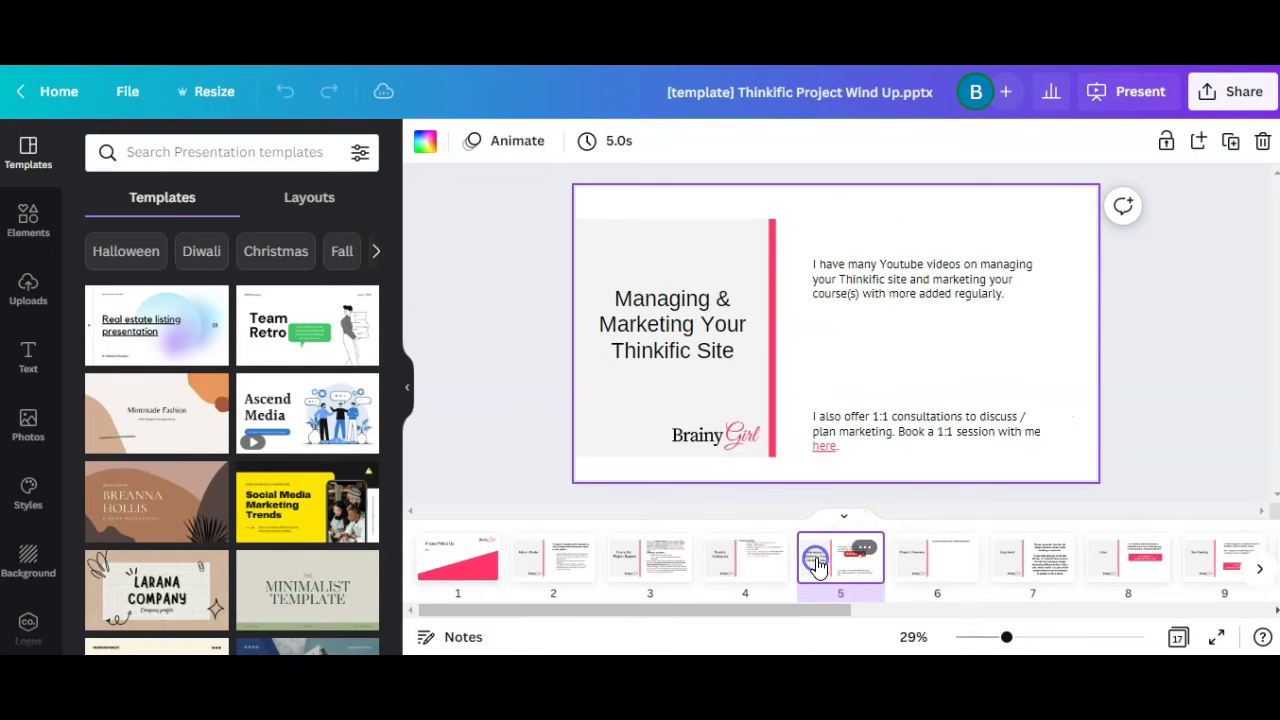
{"action": "left_click", "coordinate": [925, 555]}
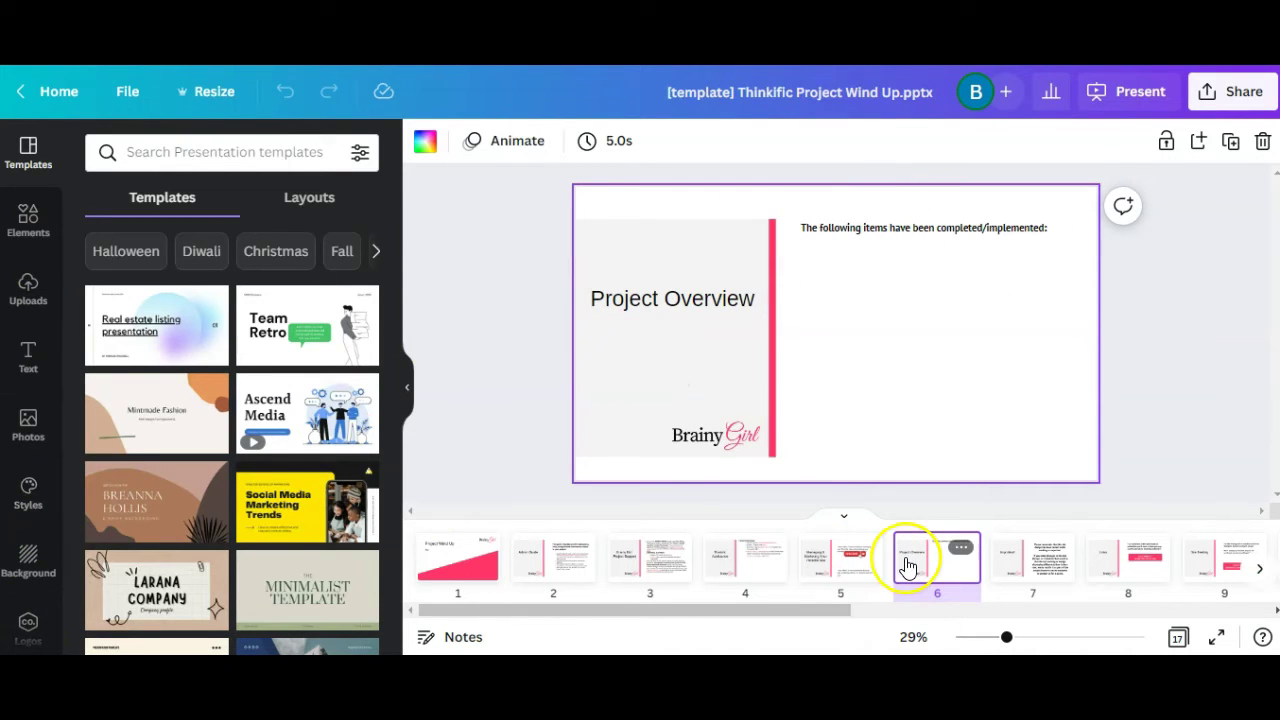
Show the download file types, including MP4 Video, then close without downloading.
{"action": "left_click", "coordinate": [1237, 97]}
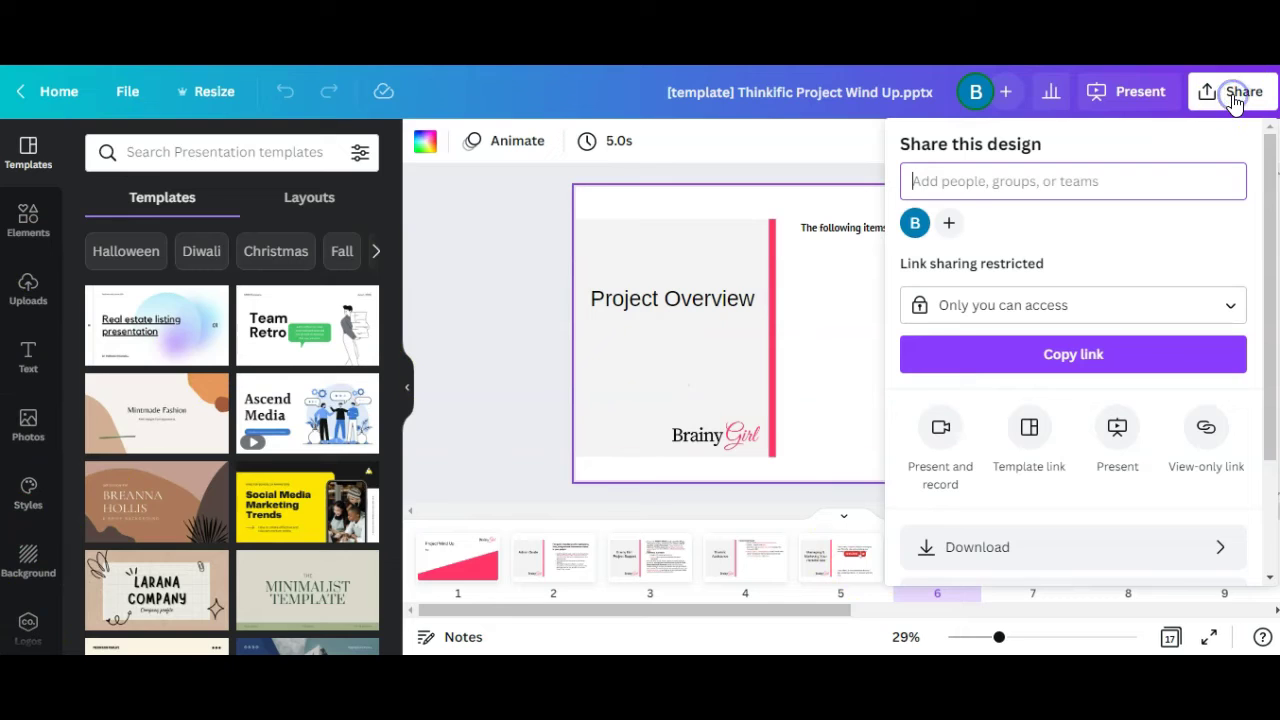
{"action": "left_click", "coordinate": [1025, 552]}
{"action": "left_click", "coordinate": [1010, 222]}
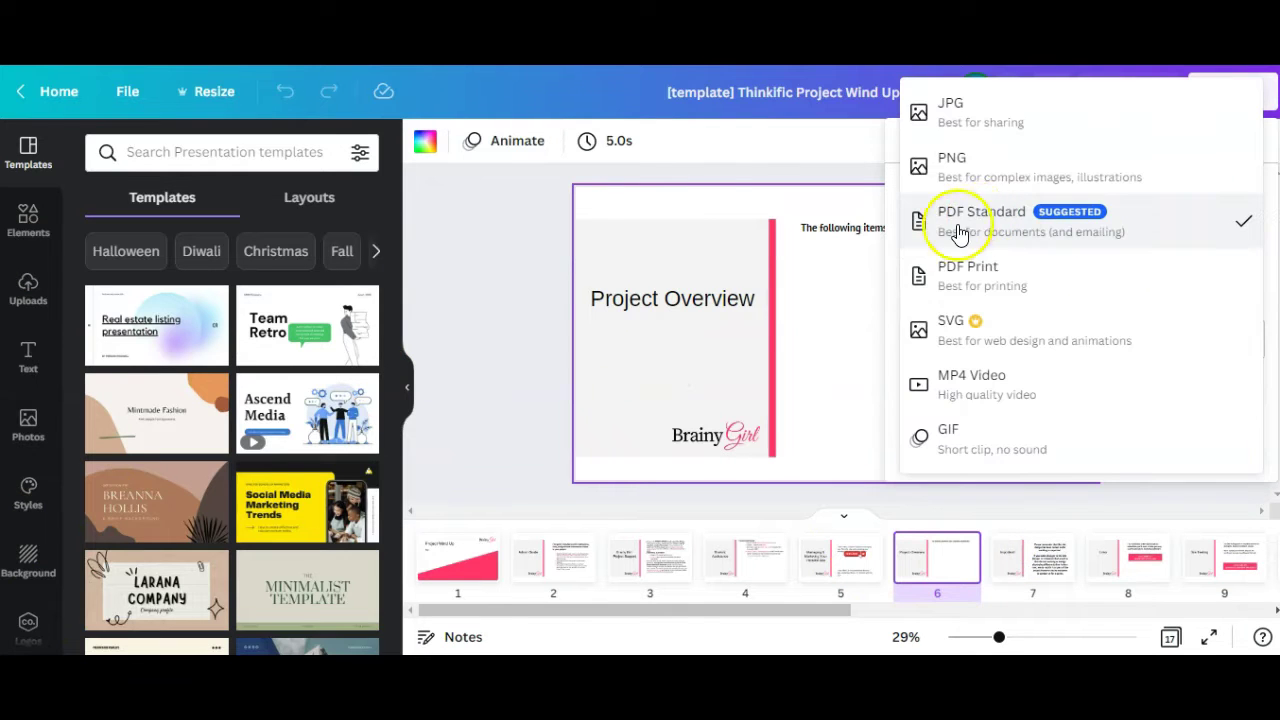
{"action": "left_click", "coordinate": [962, 405]}
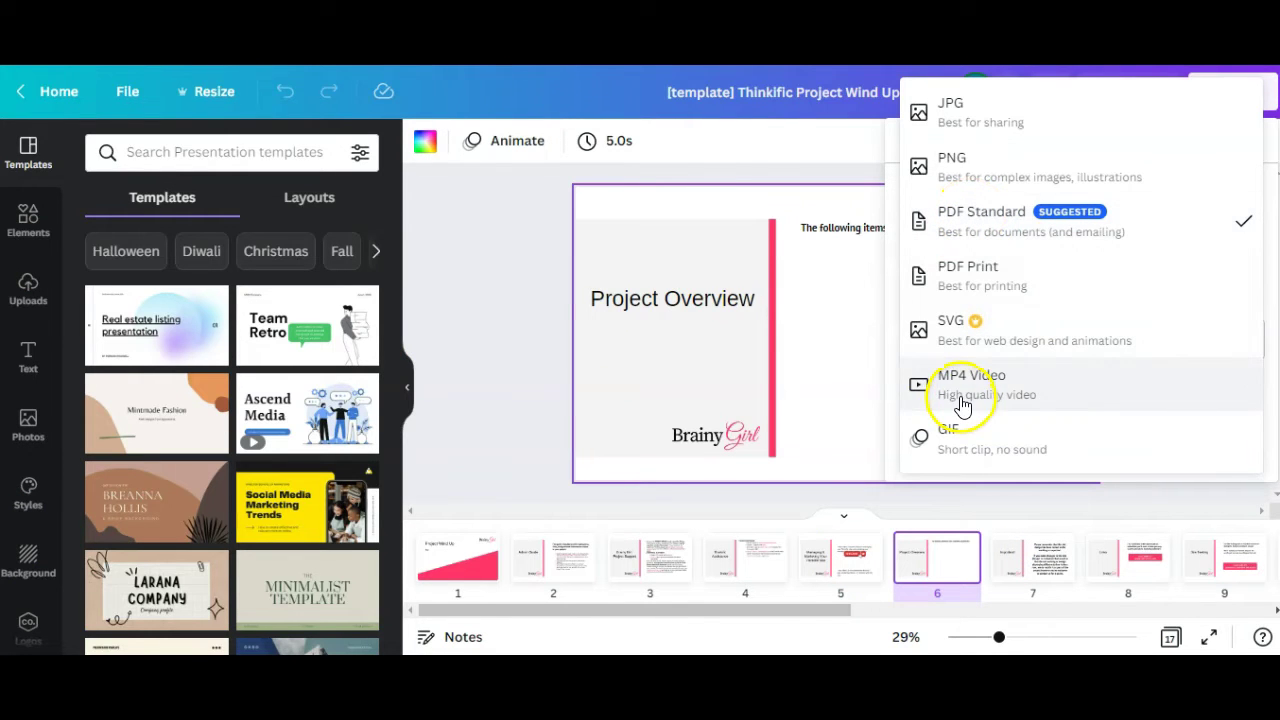
{"action": "left_click", "coordinate": [476, 318]}
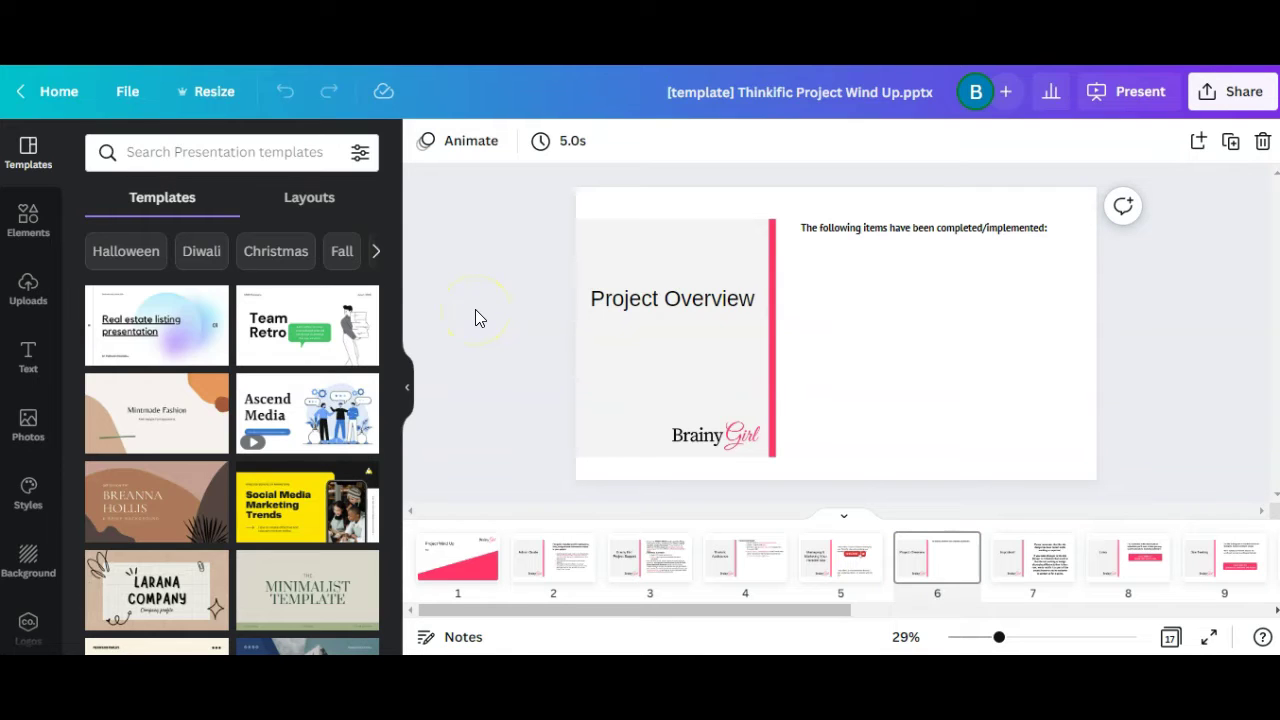
Set the presentation type to Present and record and launch the recording studio.
{"action": "left_click", "coordinate": [1123, 94]}
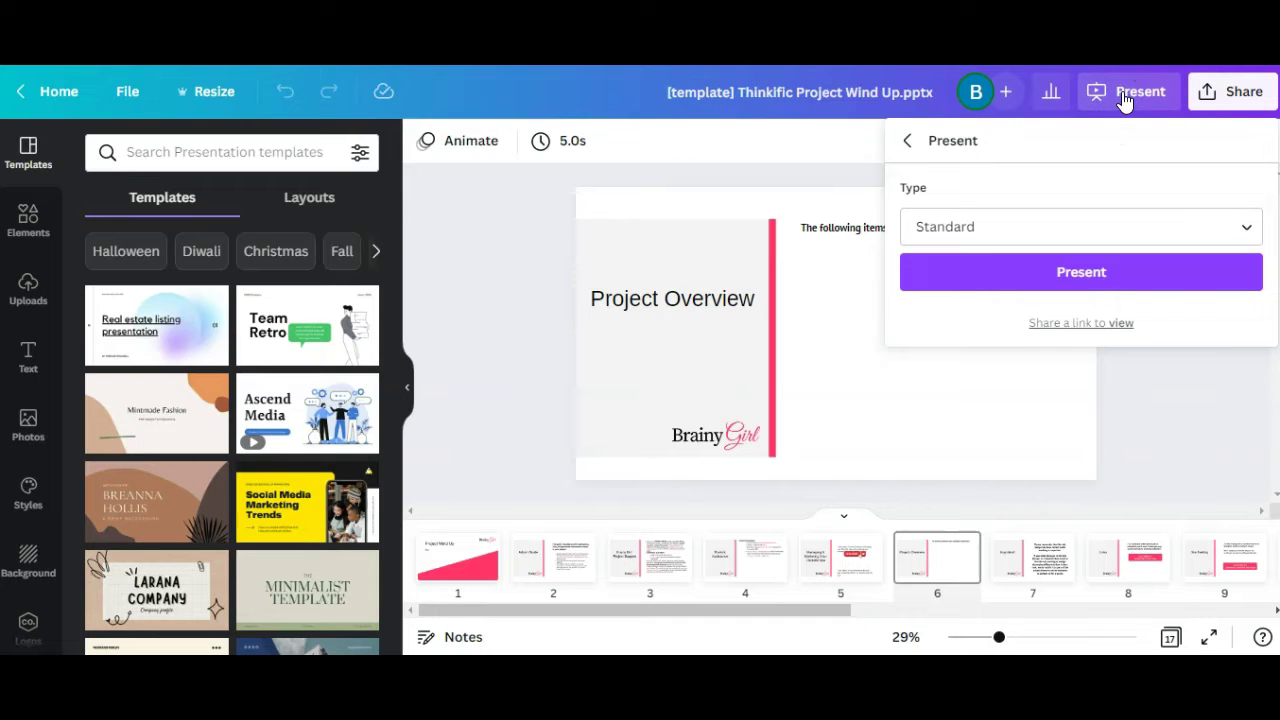
{"action": "left_click", "coordinate": [1006, 224]}
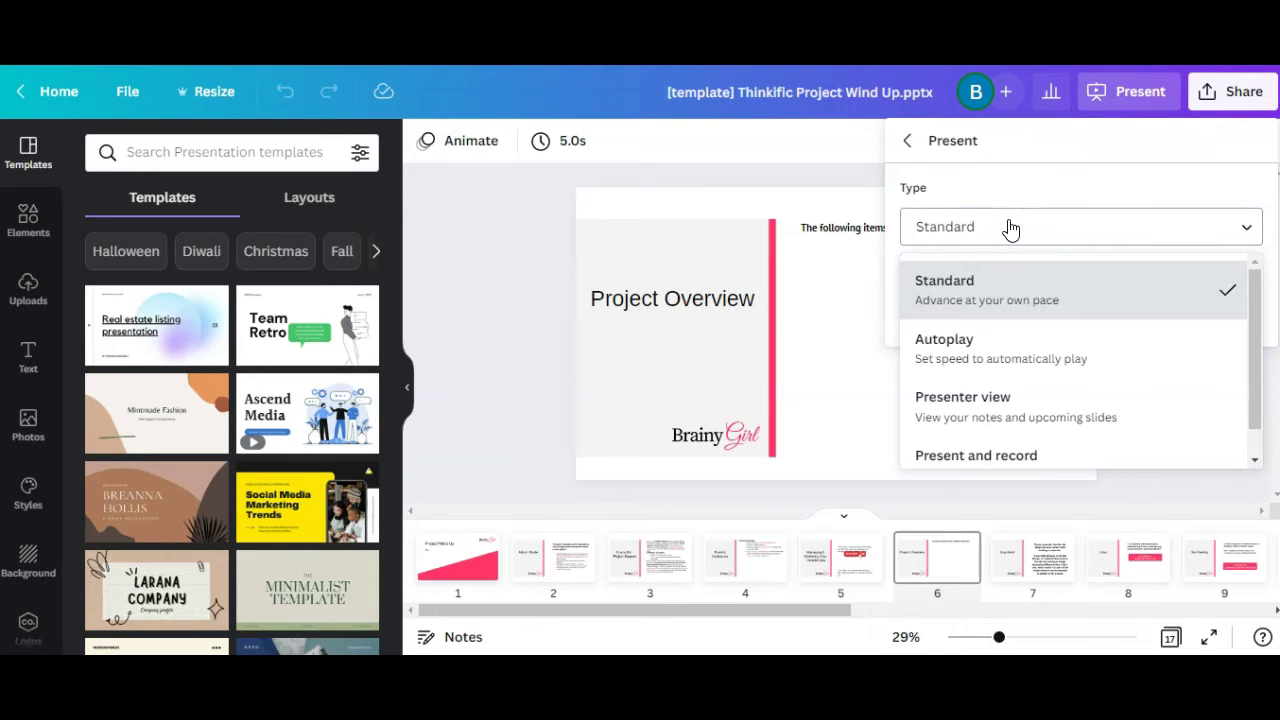
{"action": "scroll", "coordinate": [997, 355], "scroll_direction": "down", "scroll_amount": 1}
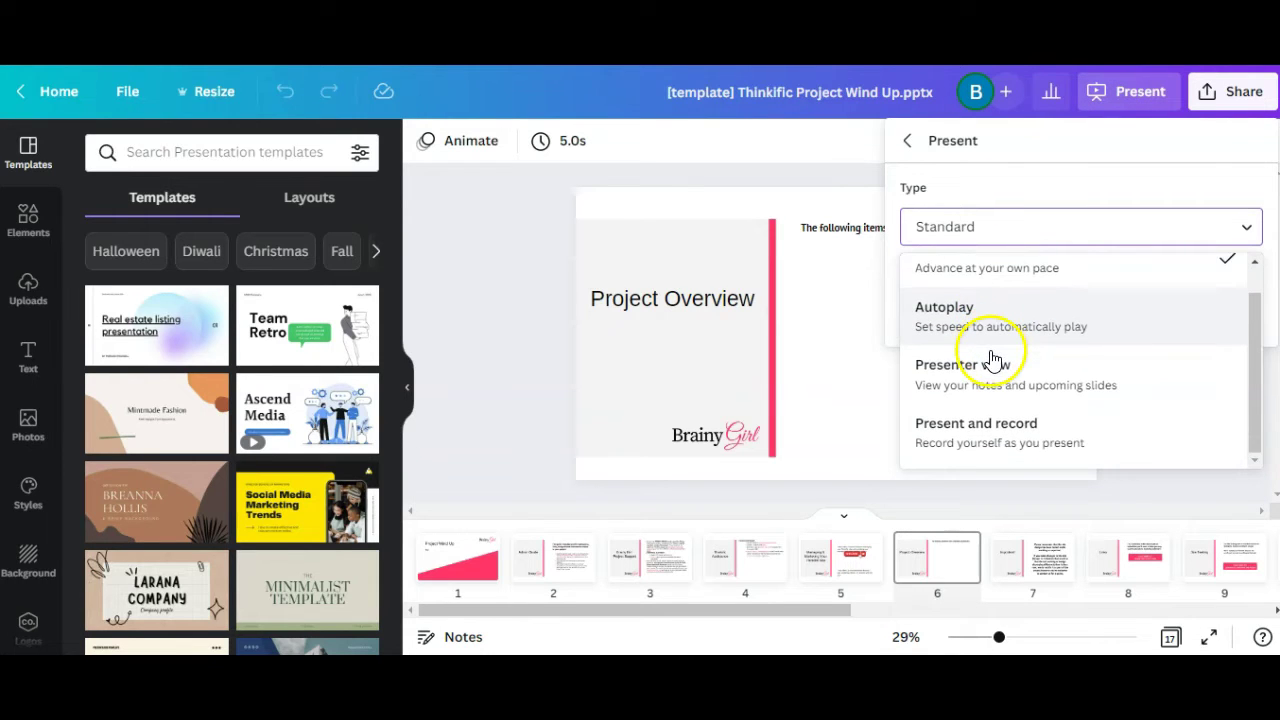
{"action": "left_click", "coordinate": [1024, 431]}
{"action": "left_click", "coordinate": [1078, 270]}
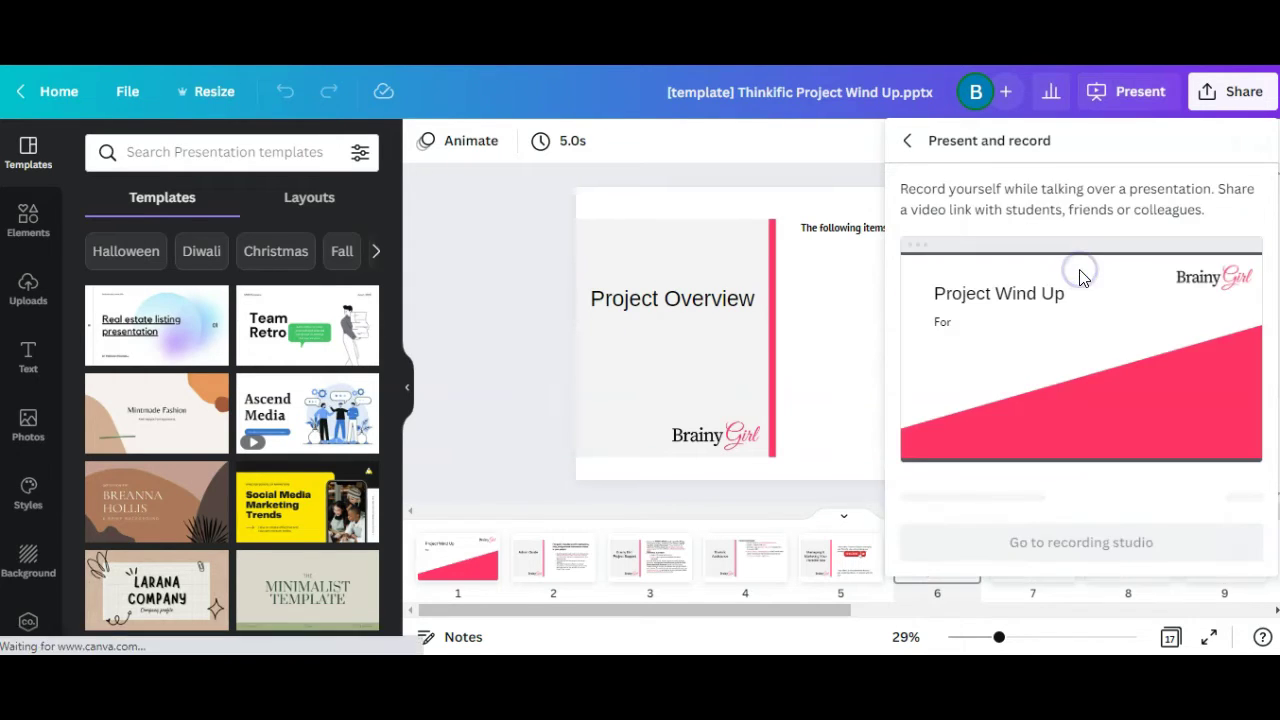
{"action": "left_click", "coordinate": [1093, 508]}
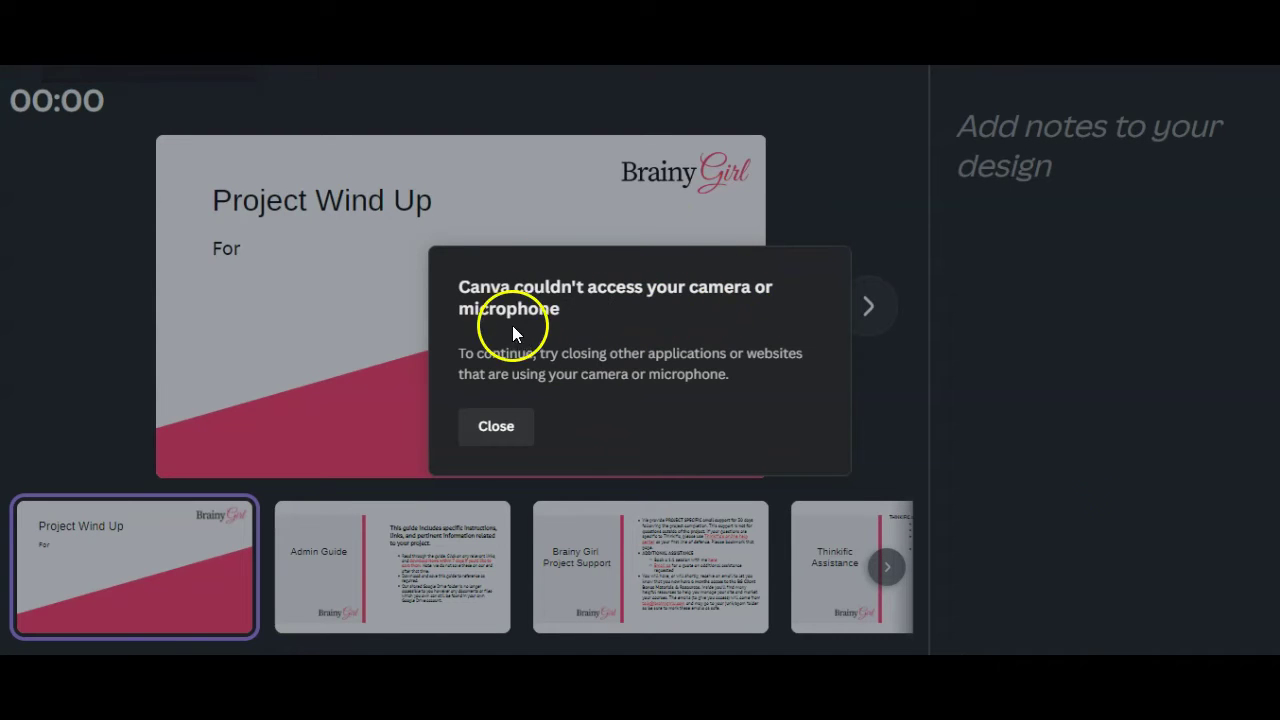
Dismiss the camera access error and set the download format to MP4 Video for all 17 pages.
{"action": "left_click", "coordinate": [503, 442]}
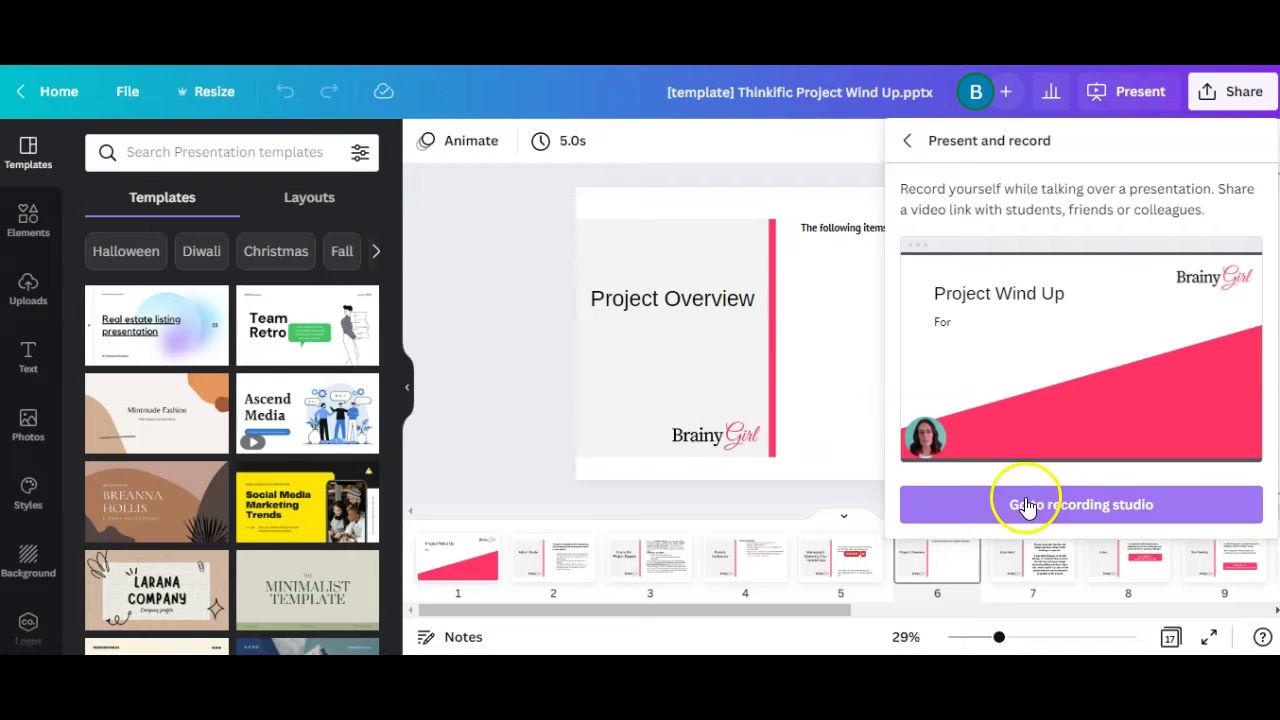
{"action": "left_click", "coordinate": [1028, 500]}
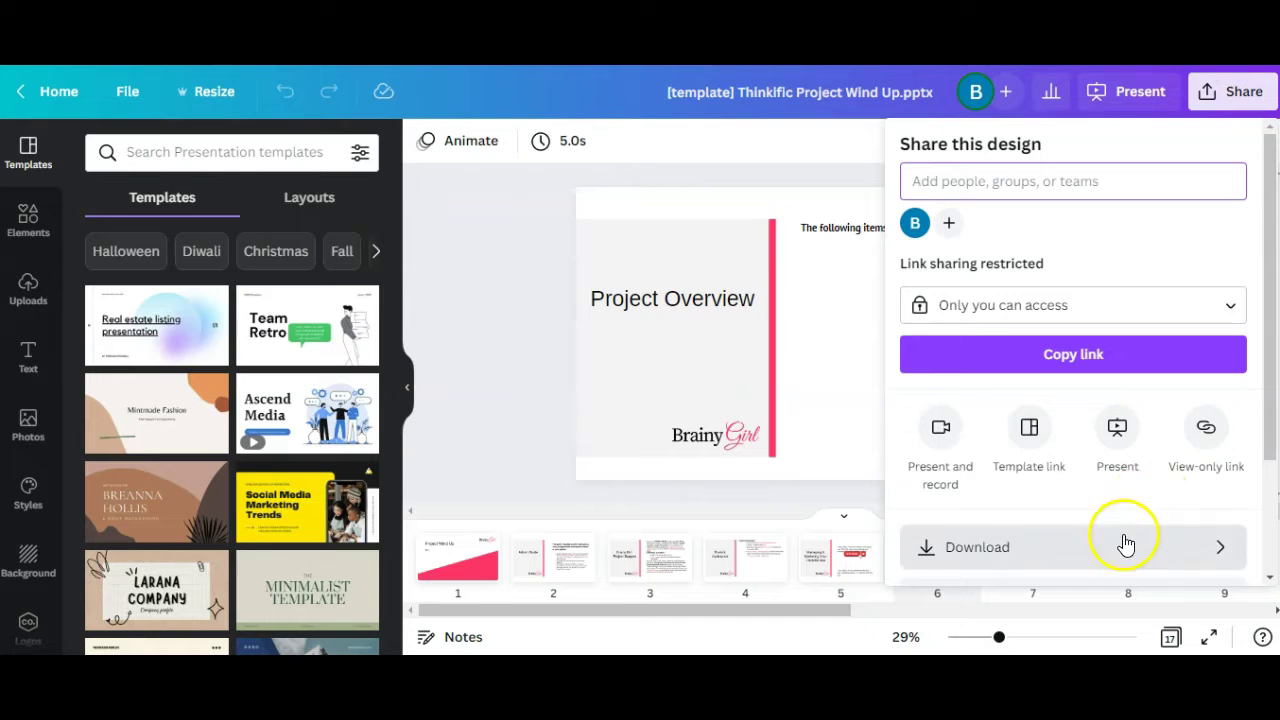
{"action": "left_click", "coordinate": [1123, 537]}
{"action": "left_click", "coordinate": [1110, 222]}
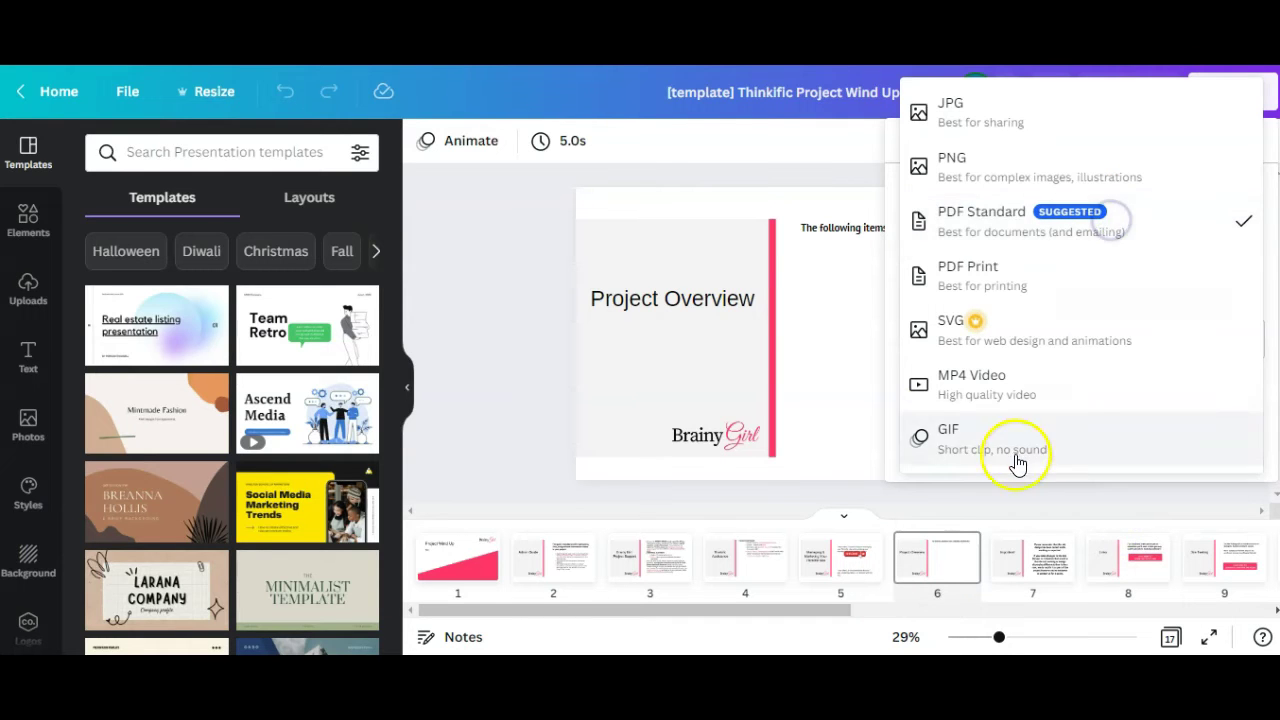
{"action": "left_click", "coordinate": [987, 403]}
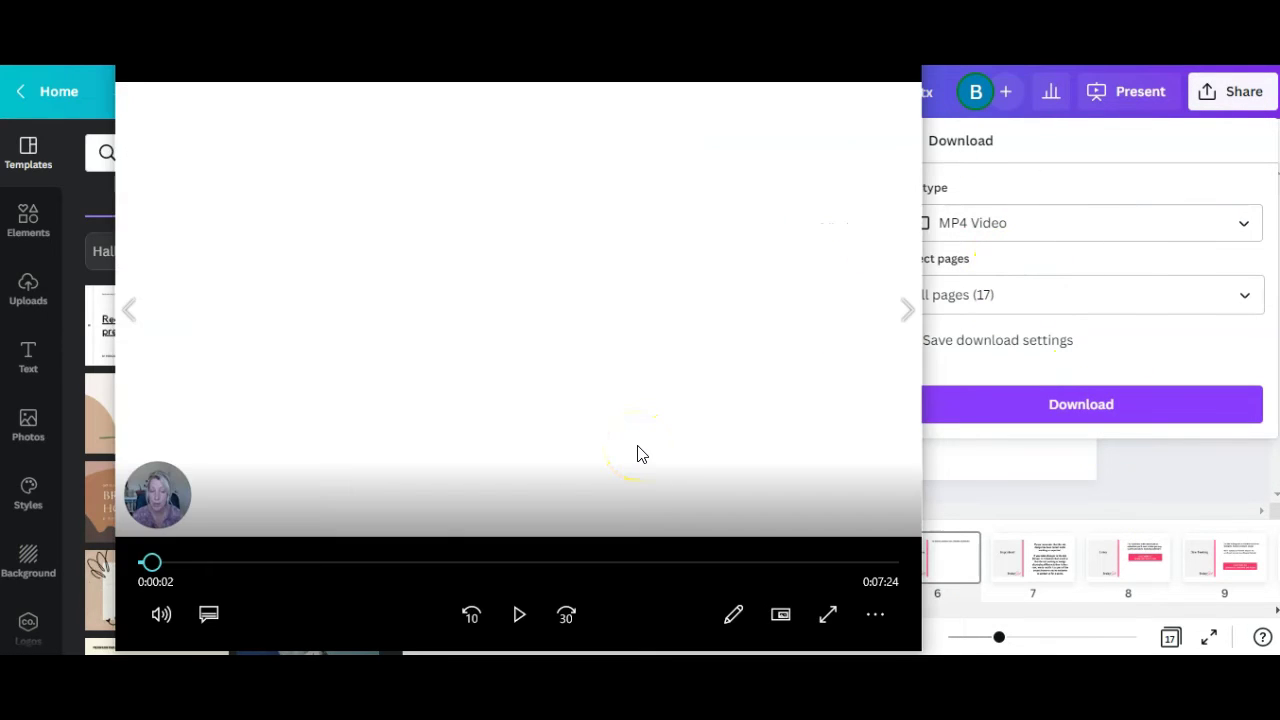
Play the Thinkific Bootcamp - Buyer Persona video for a few seconds, then pause it.
{"action": "left_click", "coordinate": [531, 615]}
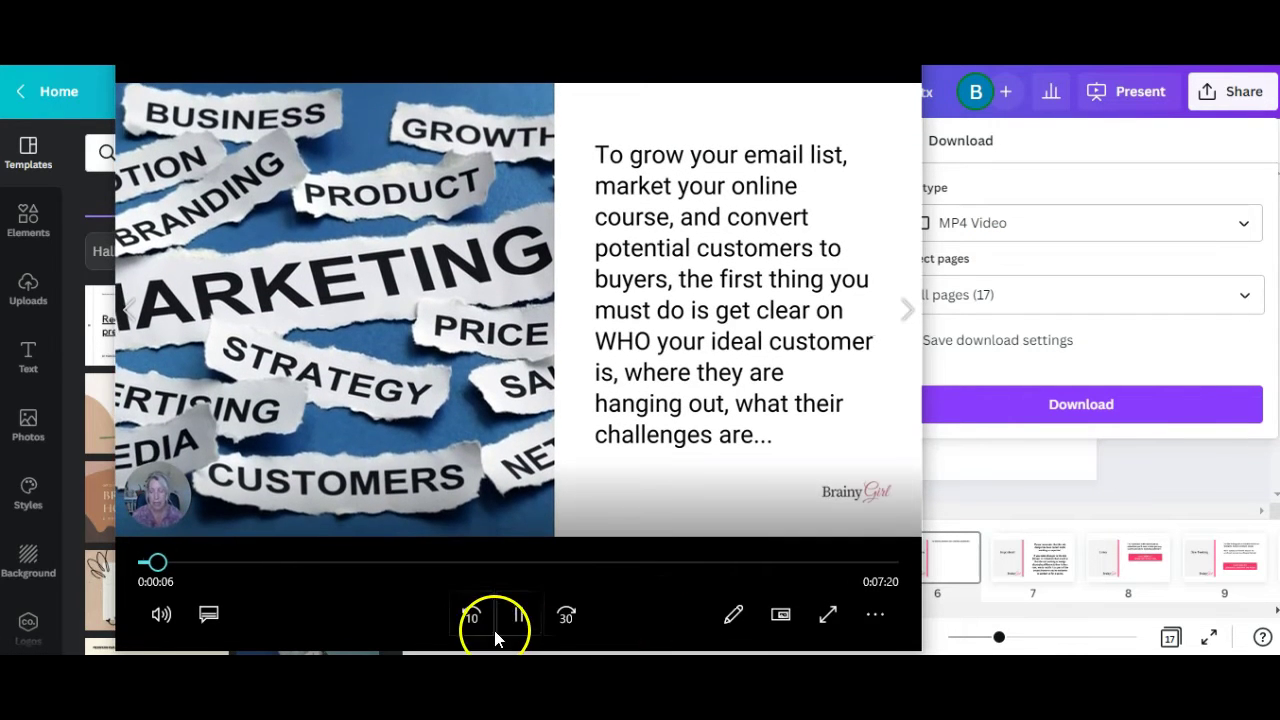
{"action": "left_click", "coordinate": [517, 614]}
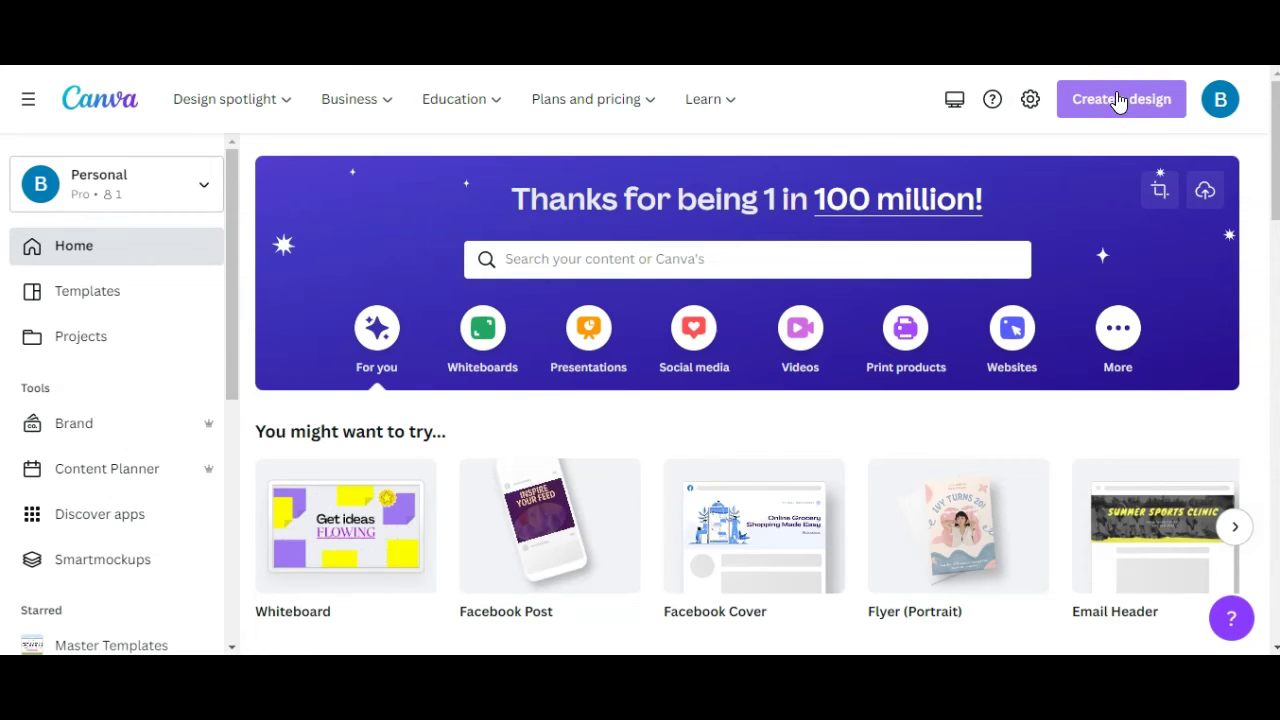
Import the 'Getting Started - for Clients' PDF into Canva as an editable design.
{"action": "left_click", "coordinate": [1122, 99]}
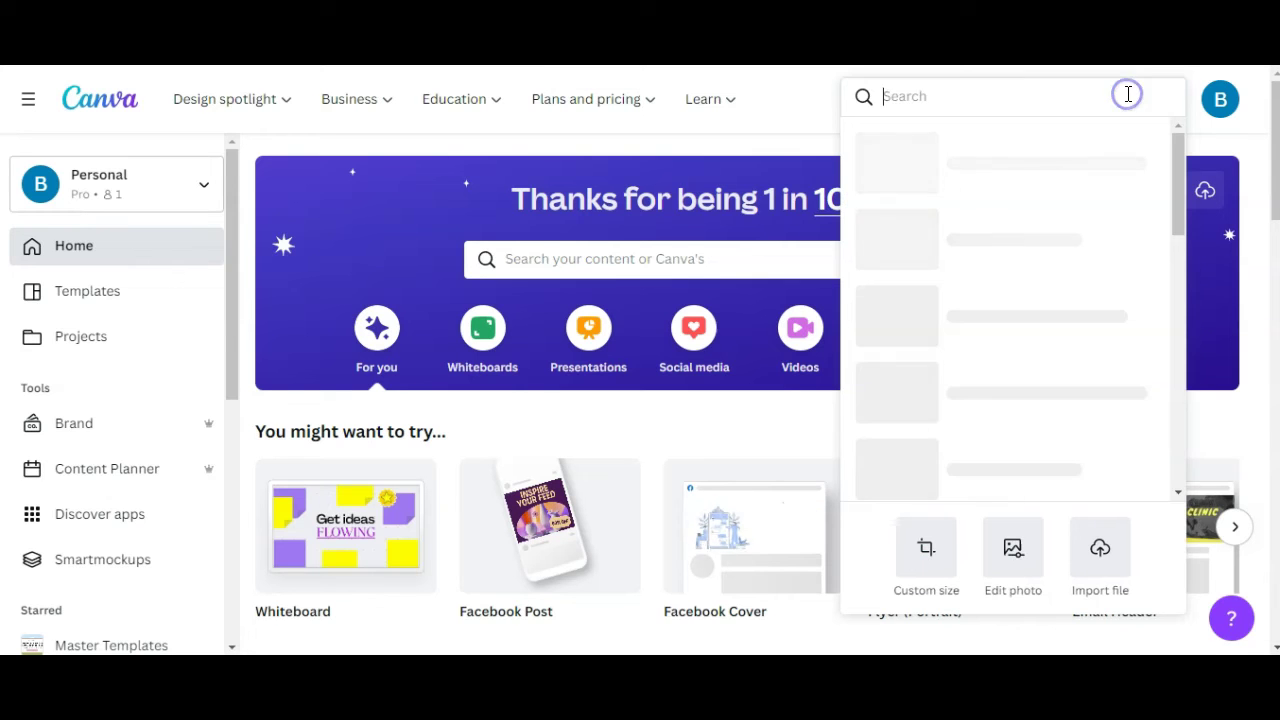
{"action": "left_click", "coordinate": [1113, 567]}
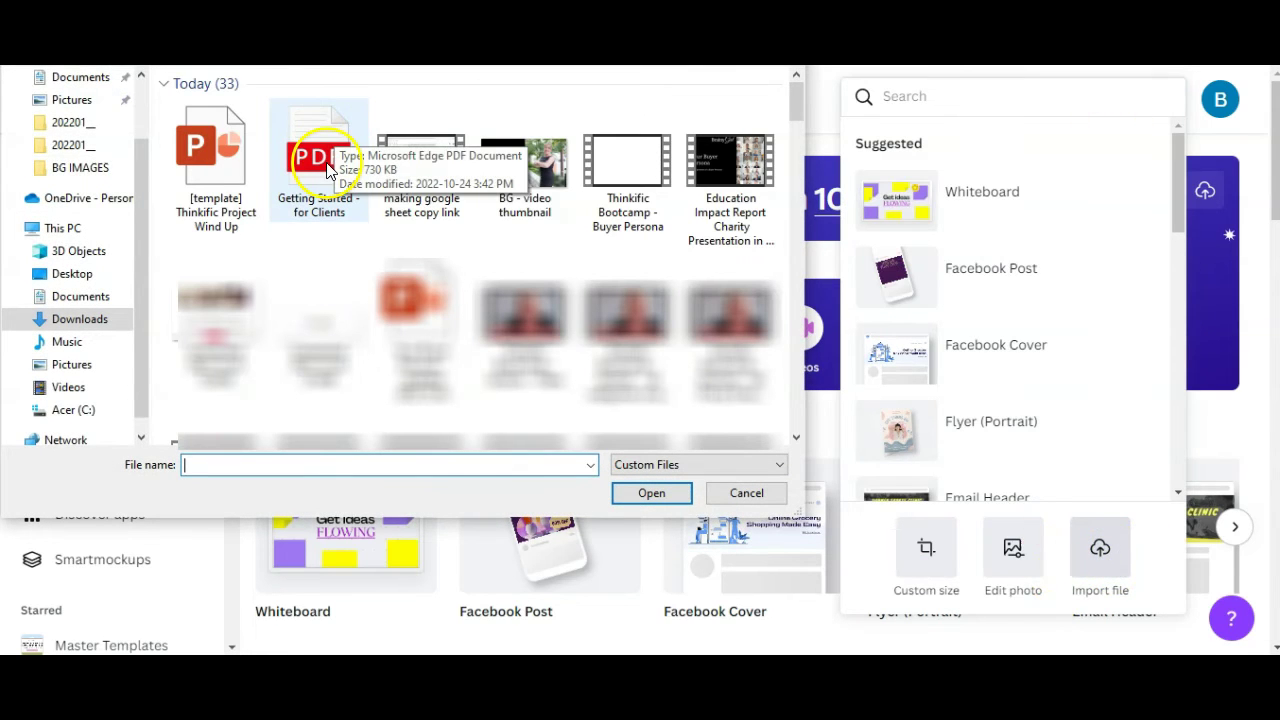
{"action": "double_click", "coordinate": [318, 168]}
{"action": "scroll", "coordinate": [452, 192], "scroll_direction": "down", "scroll_amount": 3}
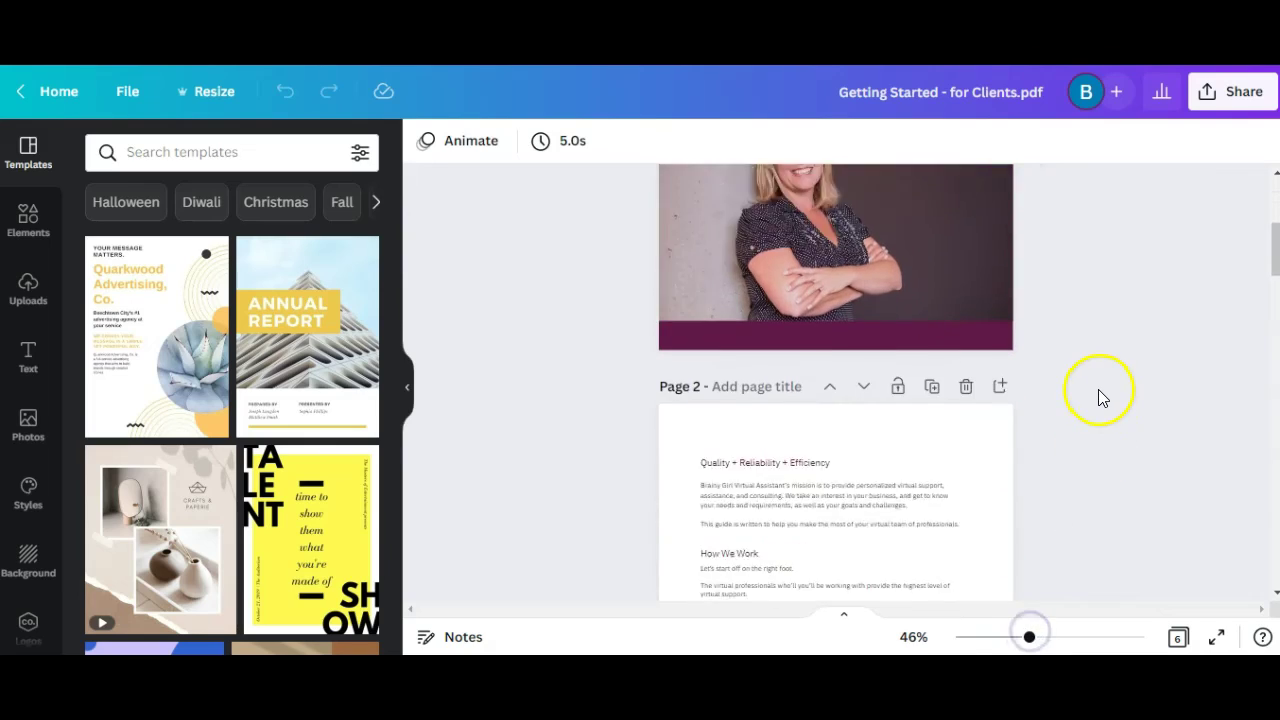
{"action": "scroll", "coordinate": [1097, 373], "scroll_direction": "down", "scroll_amount": 5}
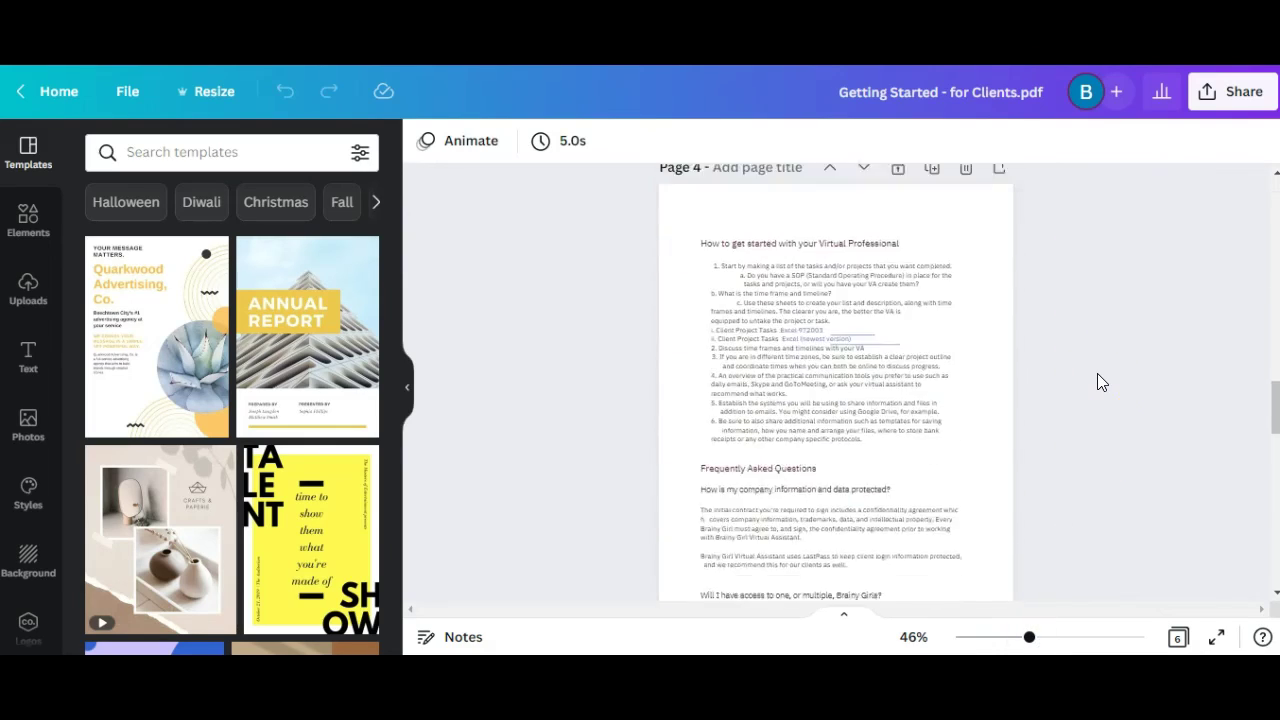